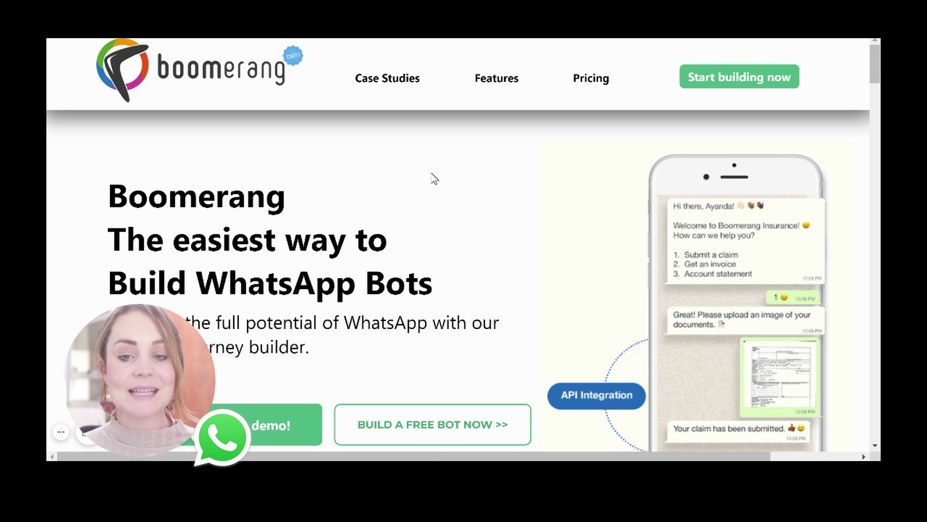
# - Scroll through the homepage Features sections down to Rich Media, then back up slightly
pyautogui.scroll(-1, 423, 143)
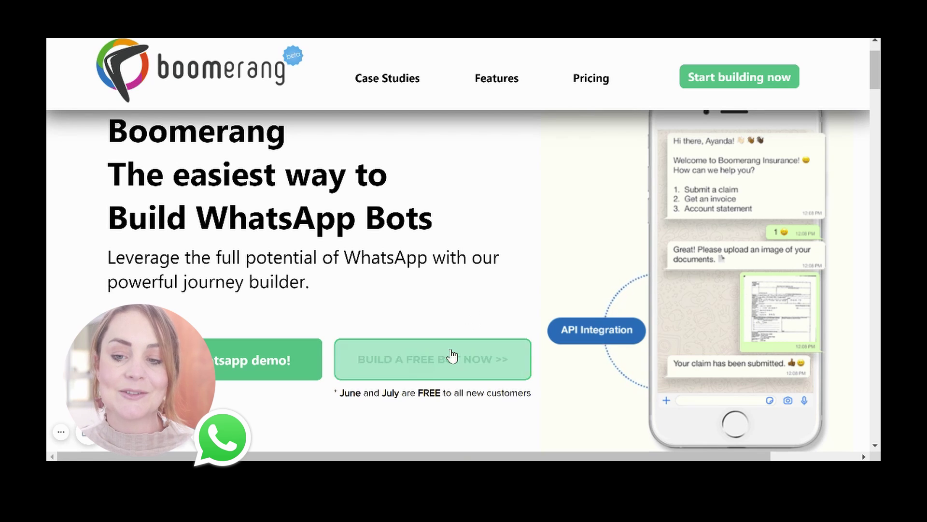
pyautogui.scroll(-9, 428, 312)
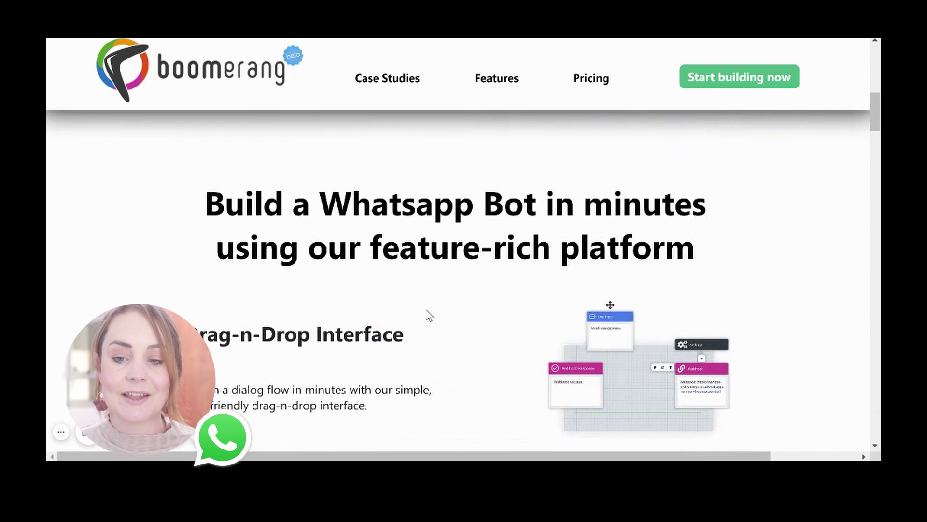
pyautogui.scroll(-1, 429, 315)
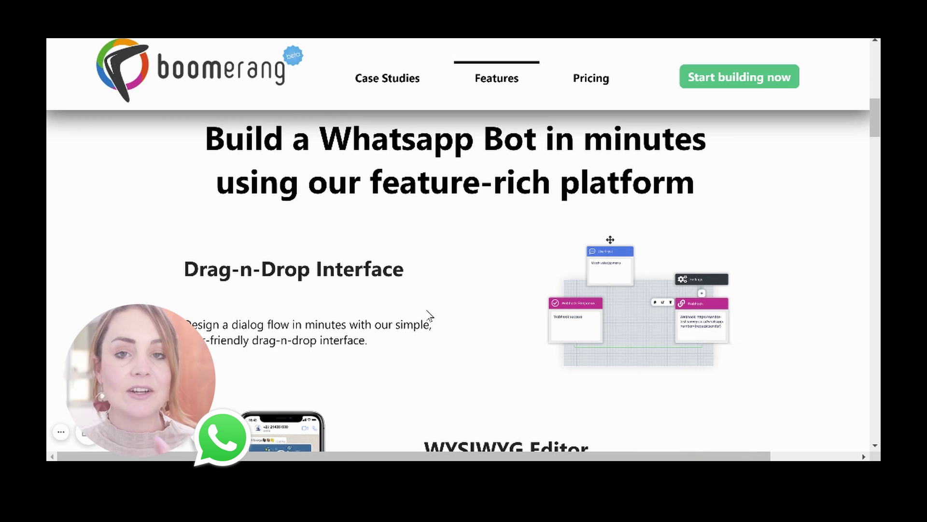
pyautogui.scroll(-4, 429, 315)
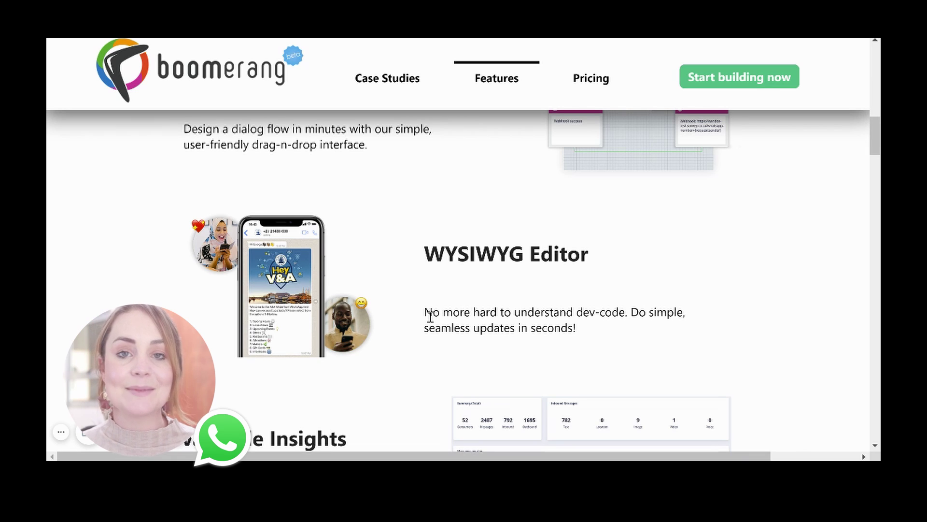
pyautogui.scroll(-3, 430, 317)
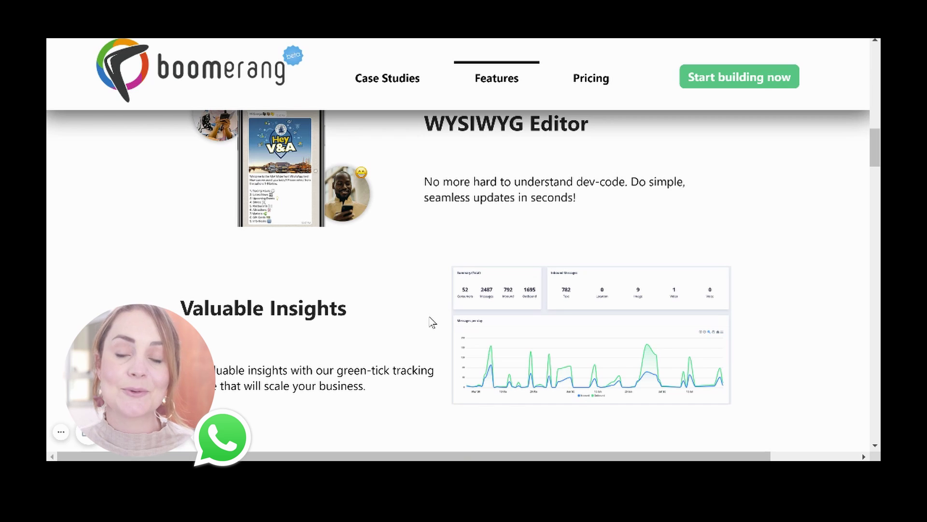
pyautogui.scroll(-5, 432, 322)
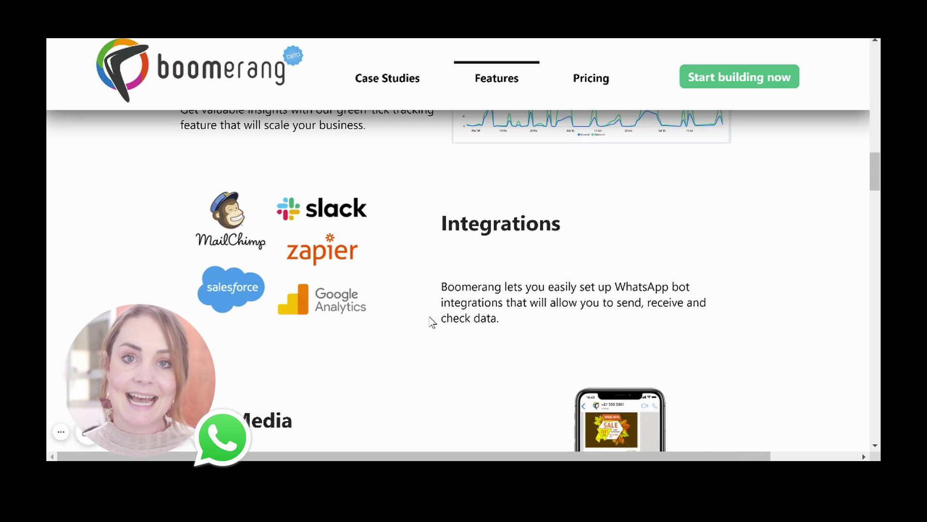
pyautogui.scroll(-4, 433, 323)
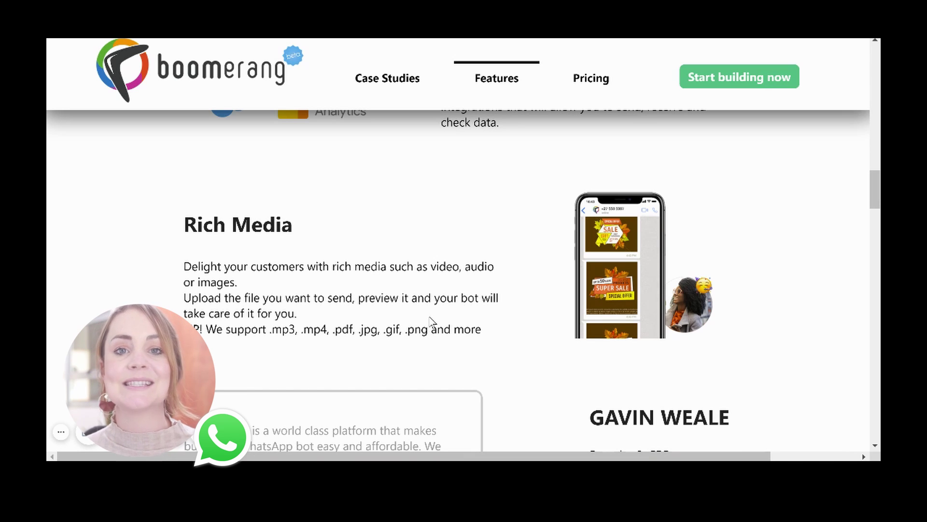
pyautogui.scroll(8, 471, 355)
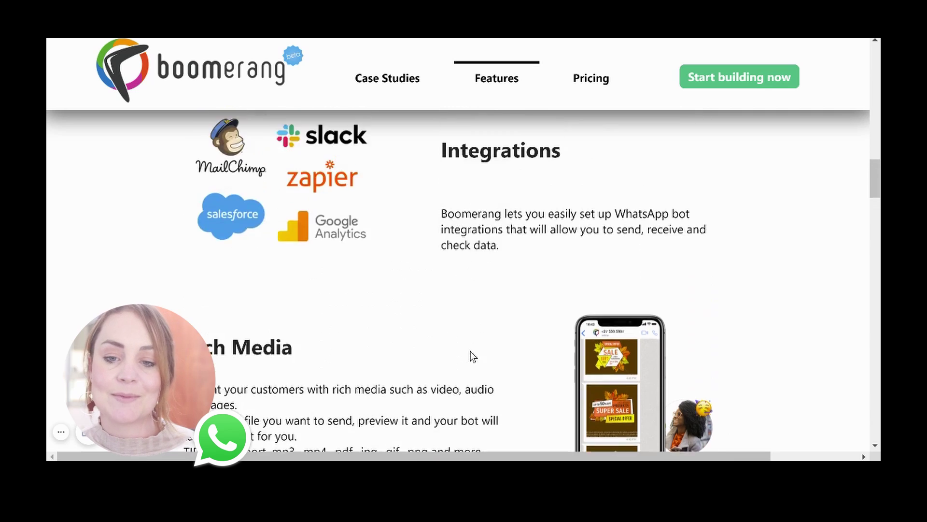
# - Log in via Start building now and begin a new bot from the Bots page
pyautogui.click(711, 87)
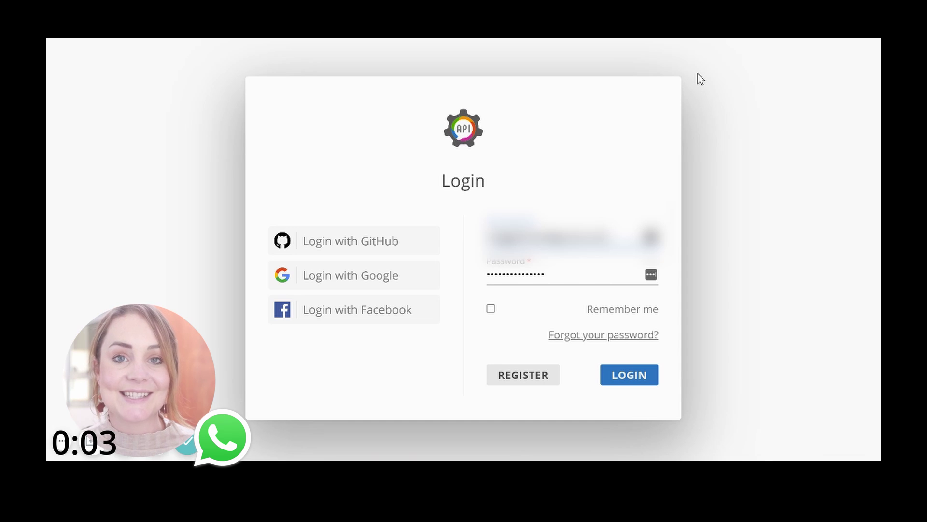
pyautogui.click(623, 376)
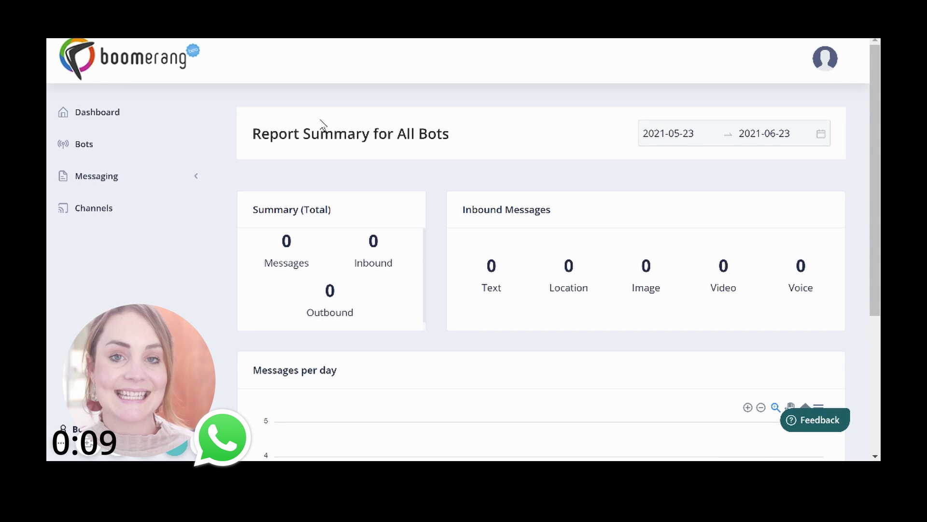
pyautogui.click(99, 153)
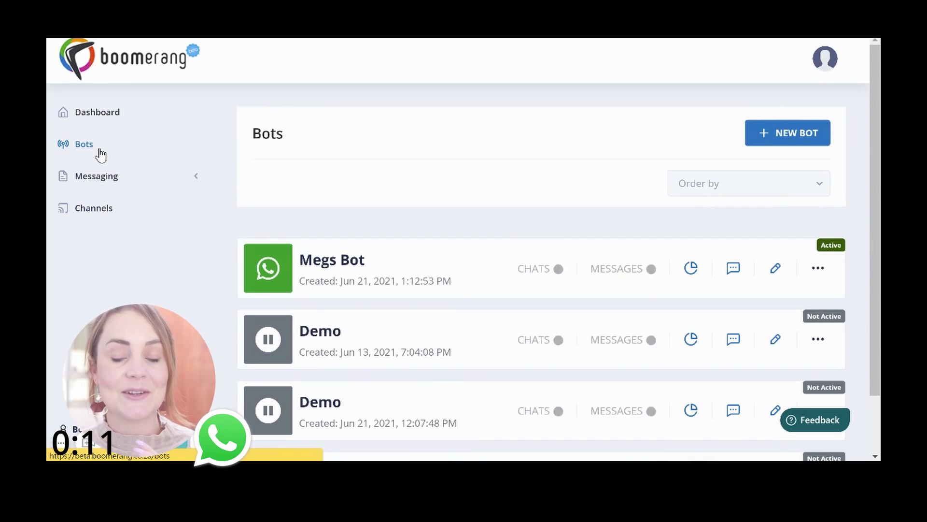
pyautogui.click(779, 140)
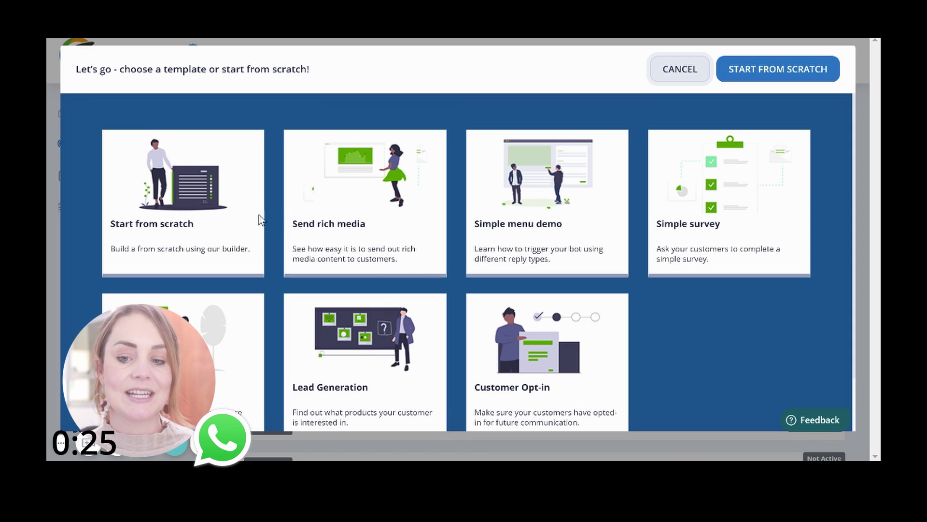
# - Start the bot from scratch and open the Rich Media block for editing
pyautogui.click(203, 238)
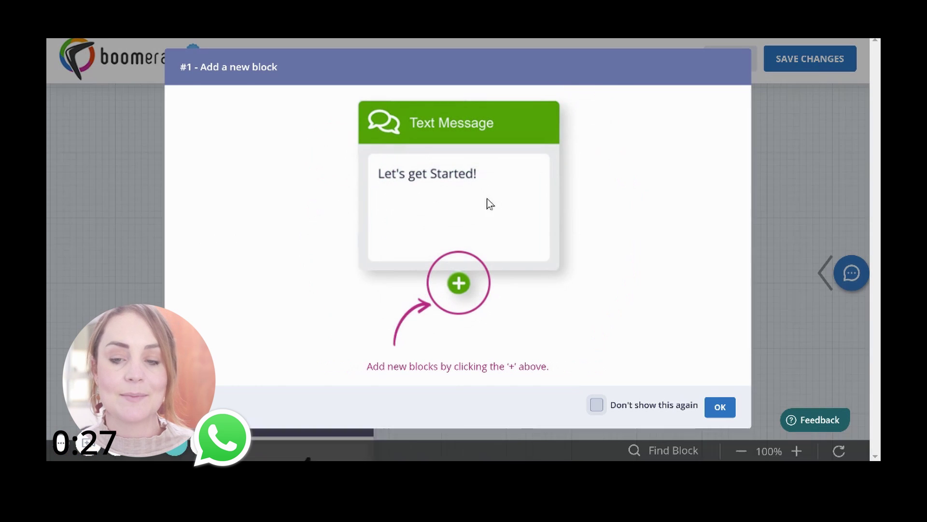
pyautogui.click(719, 411)
pyautogui.moveTo(652, 397); pyautogui.dragTo(582, 288)
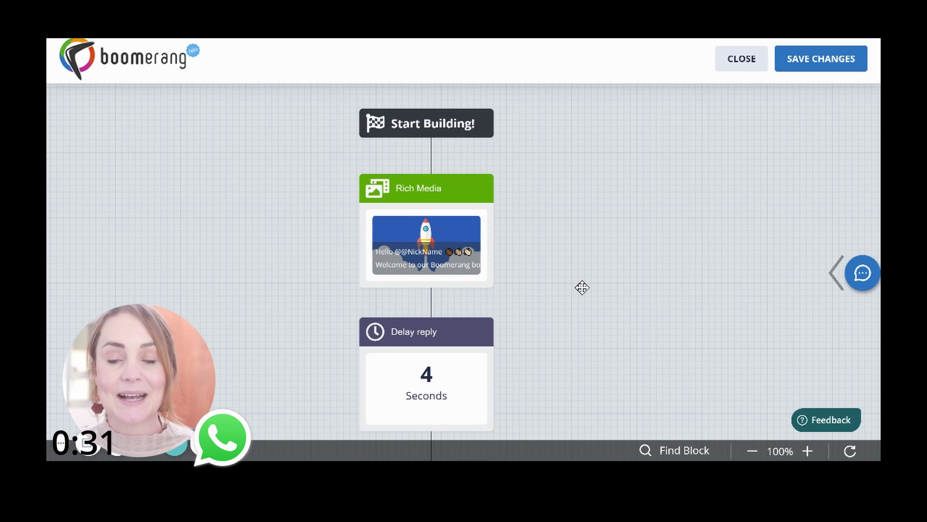
pyautogui.moveTo(411, 203)
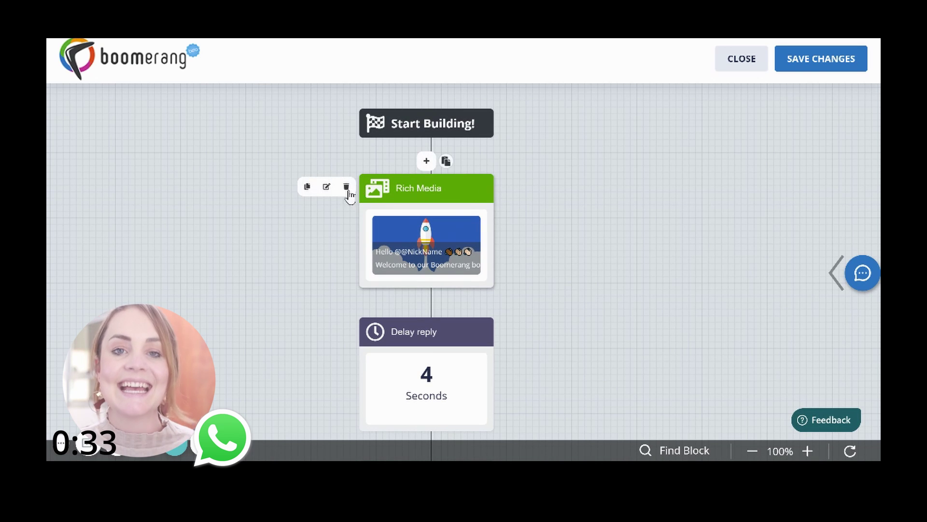
pyautogui.click(328, 189)
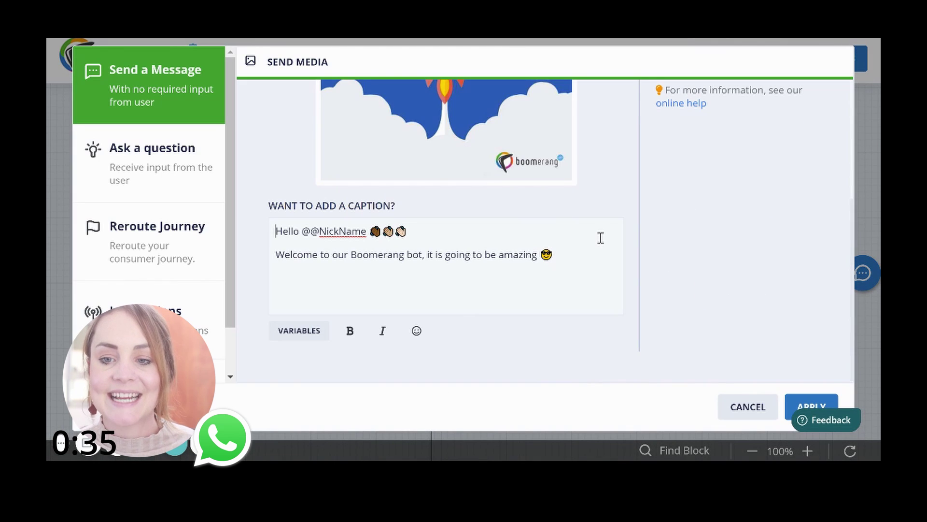
# - Insert 'Nike' into the caption, replace the rocket image with an uploaded Nike image, and apply
pyautogui.click(352, 255)
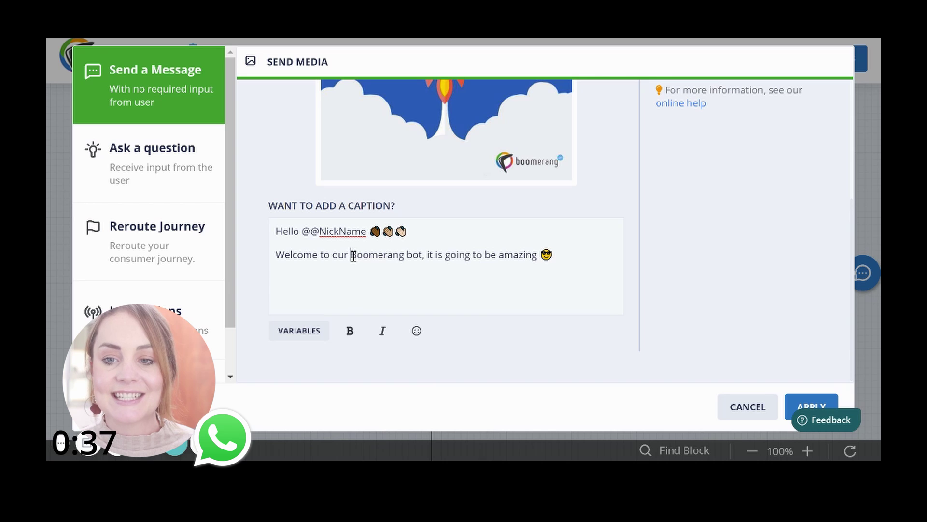
pyautogui.write('Nike')
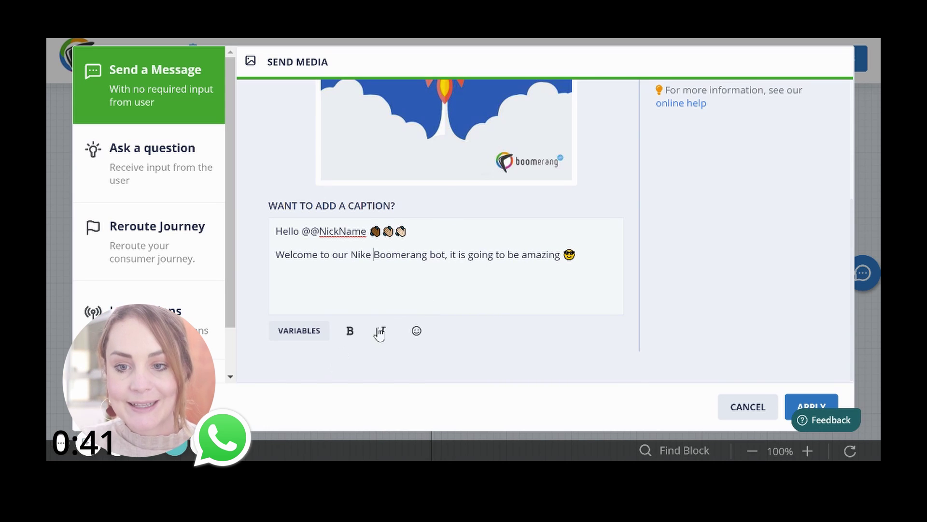
pyautogui.scroll(3, 408, 290)
pyautogui.click(558, 117)
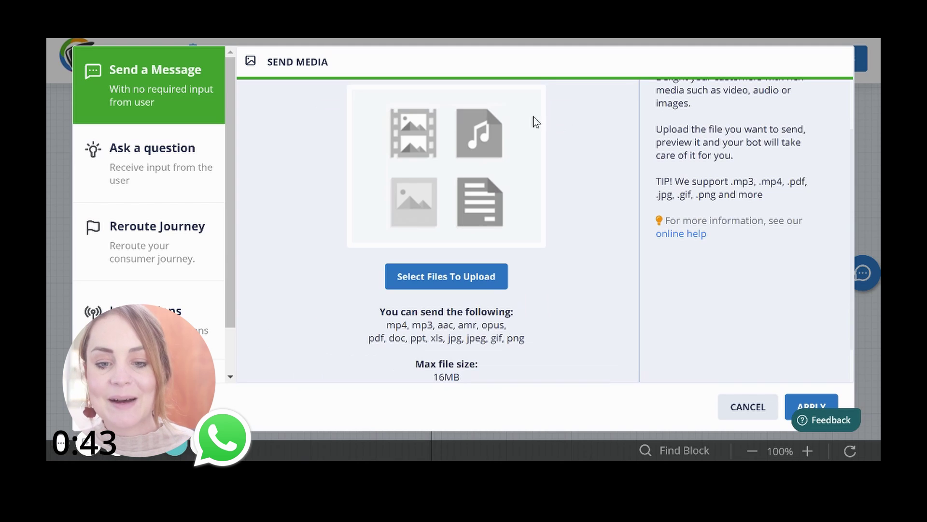
pyautogui.click(478, 278)
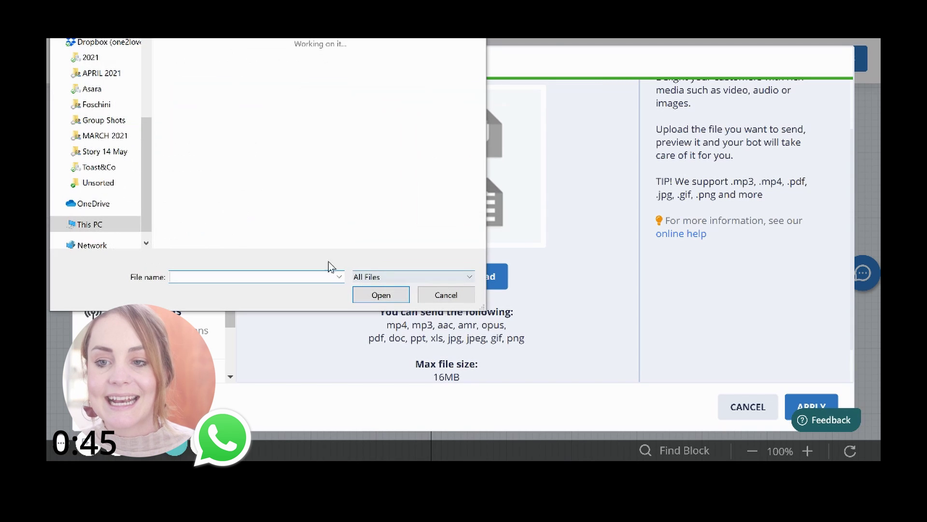
pyautogui.doubleClick(196, 77)
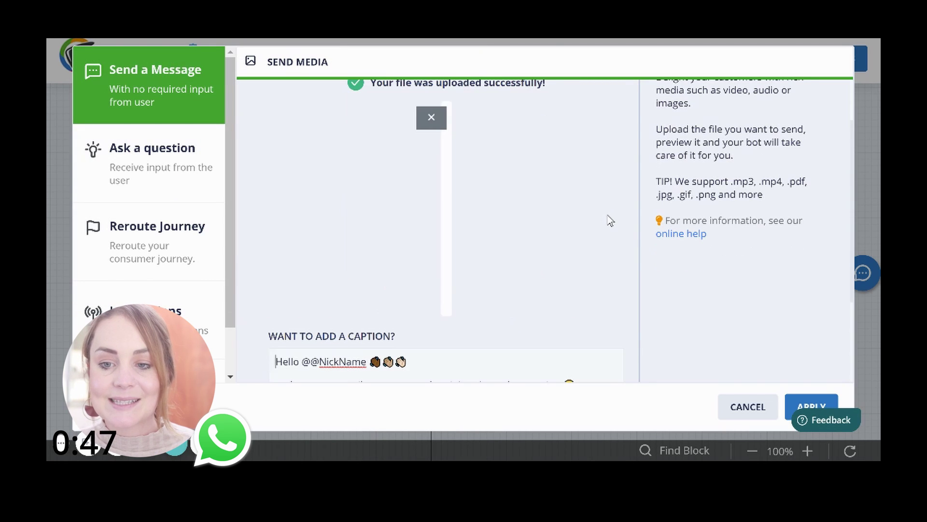
pyautogui.scroll(-3, 685, 313)
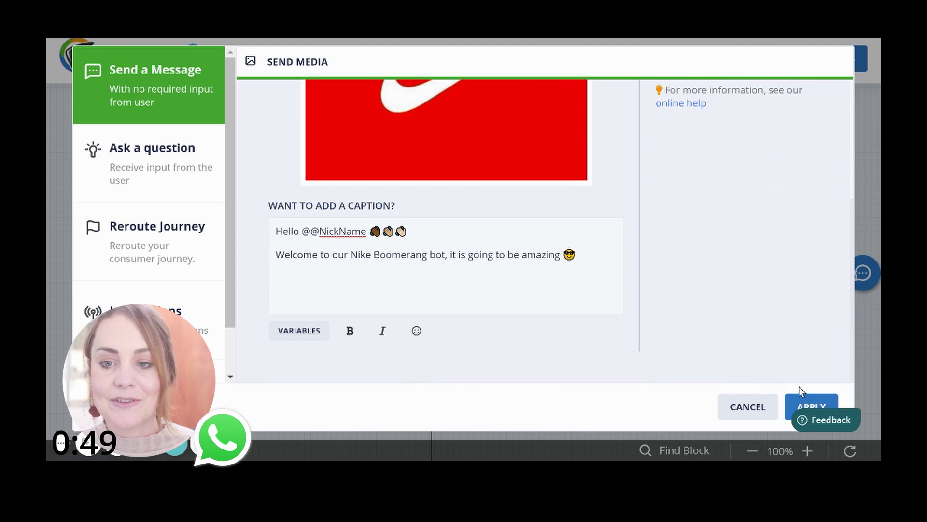
pyautogui.click(809, 404)
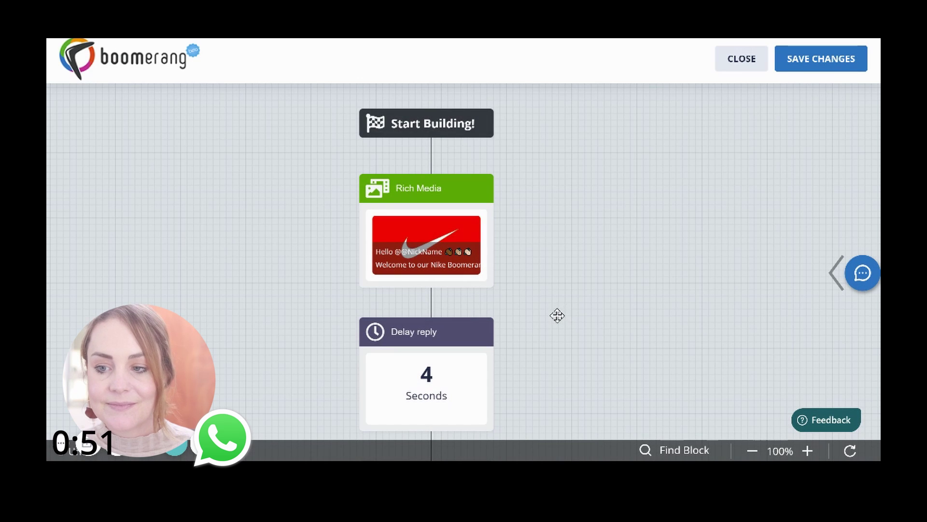
# - Replace the Text Message block's text with 'We can't wait to welcome you to our new Nike store'
pyautogui.moveTo(549, 328); pyautogui.dragTo(541, 181)
pyautogui.moveTo(356, 224)
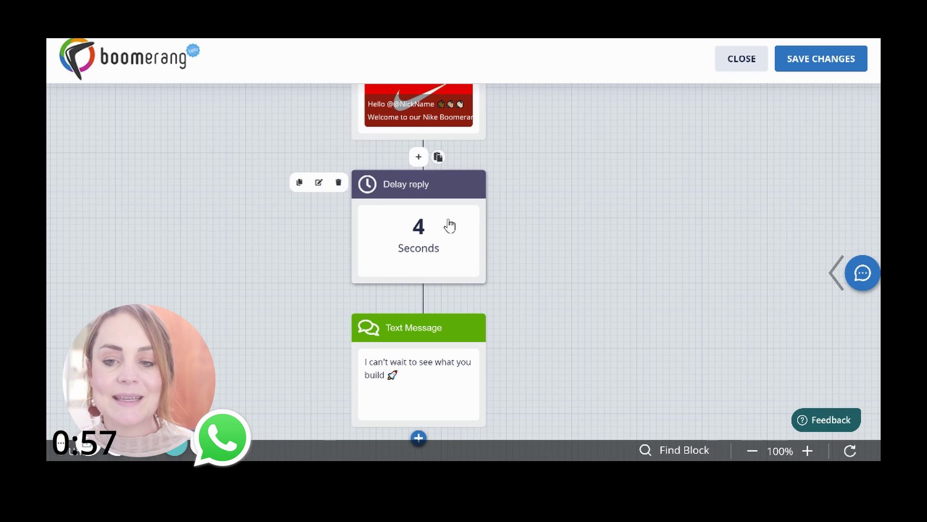
pyautogui.moveTo(557, 248); pyautogui.dragTo(559, 182)
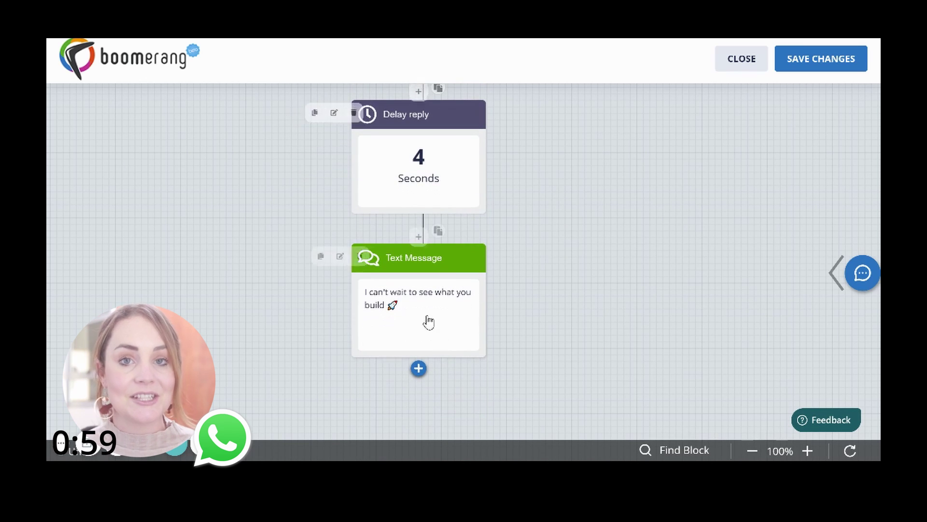
pyautogui.click(318, 265)
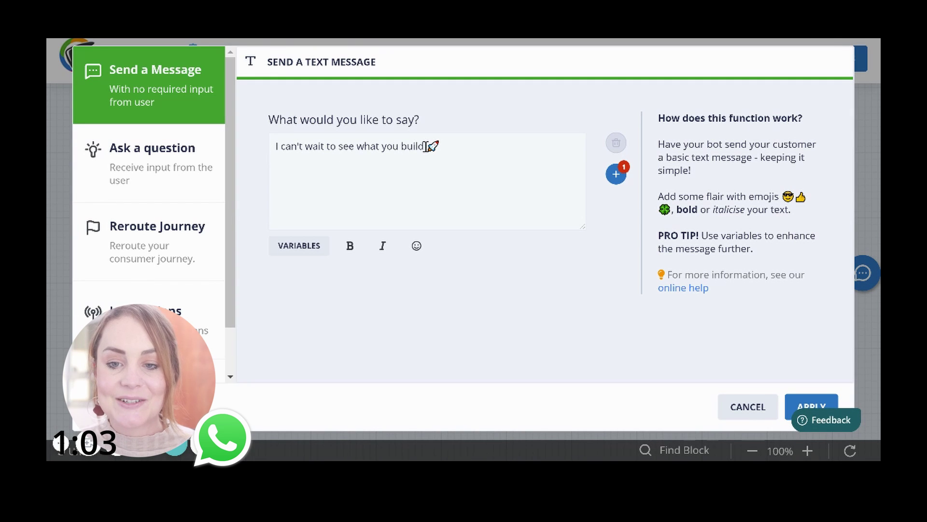
pyautogui.moveTo(424, 146); pyautogui.dragTo(261, 144)
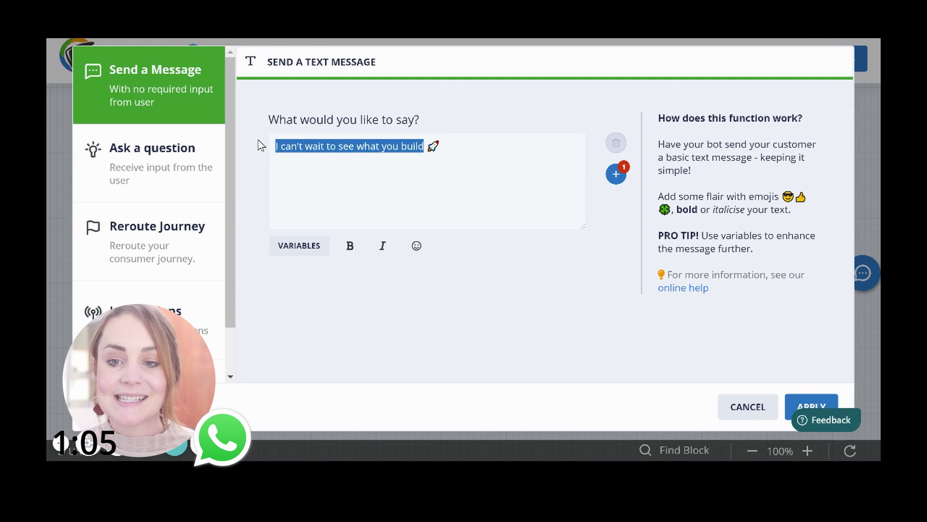
pyautogui.write("We can't wait to welcome you to our new Nike store")
# - Apply the reworded text message and preview the bot conversation
pyautogui.click(792, 401)
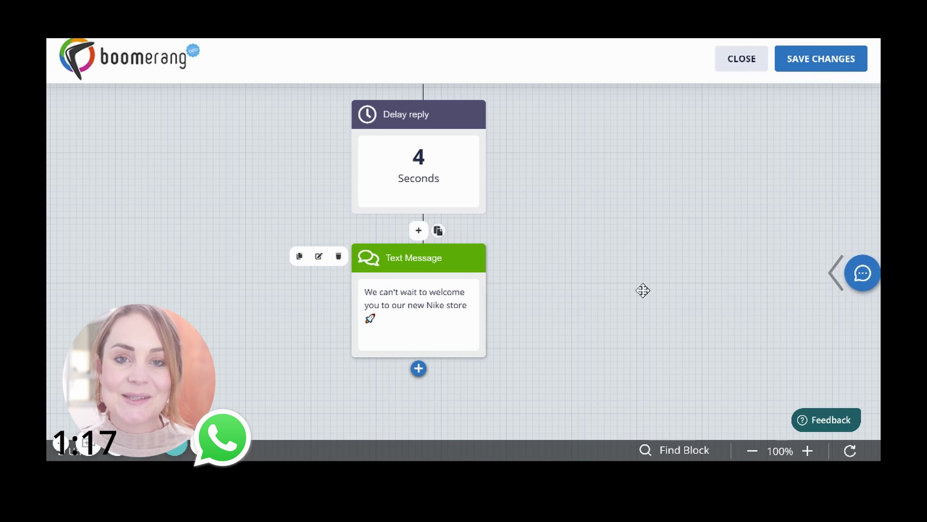
pyautogui.click(860, 273)
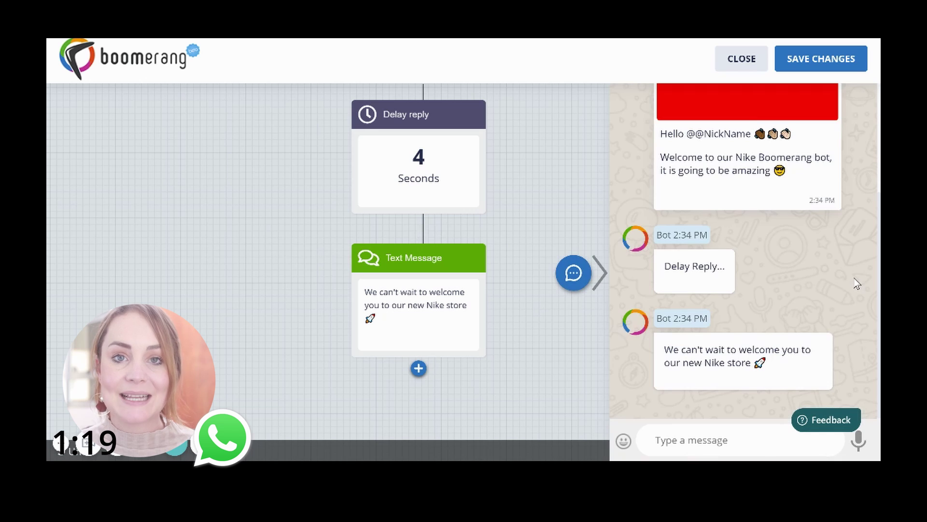
pyautogui.scroll(3, 852, 277)
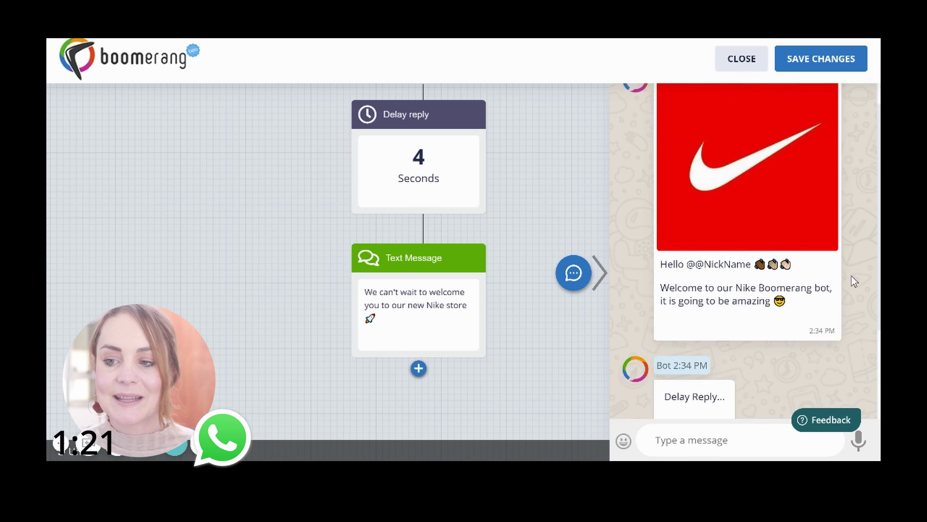
# - Save the bot with a bot name and a short description
pyautogui.click(804, 67)
pyautogui.write('Megn')
pyautogui.press('BackSpace')
pyautogui.write('ans Bot')
pyautogui.click(511, 237)
pyautogui.write('Meg')
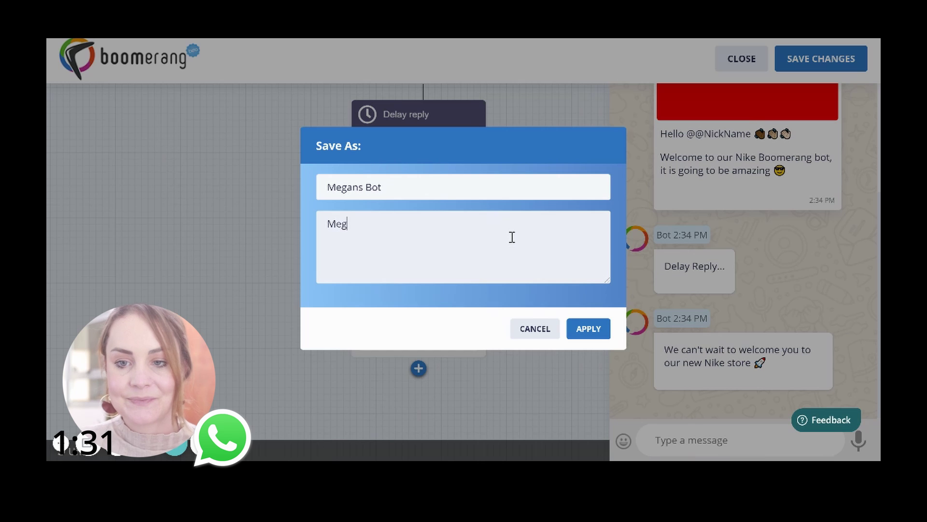
pyautogui.click(588, 328)
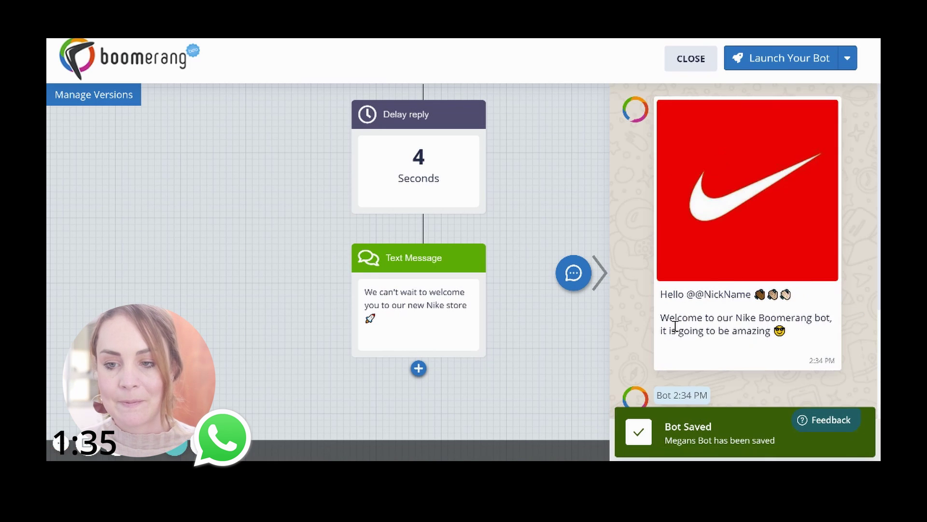
# - Launch the bot to the Free Test Line WhatsApp channel, replacing its current bot
pyautogui.click(795, 57)
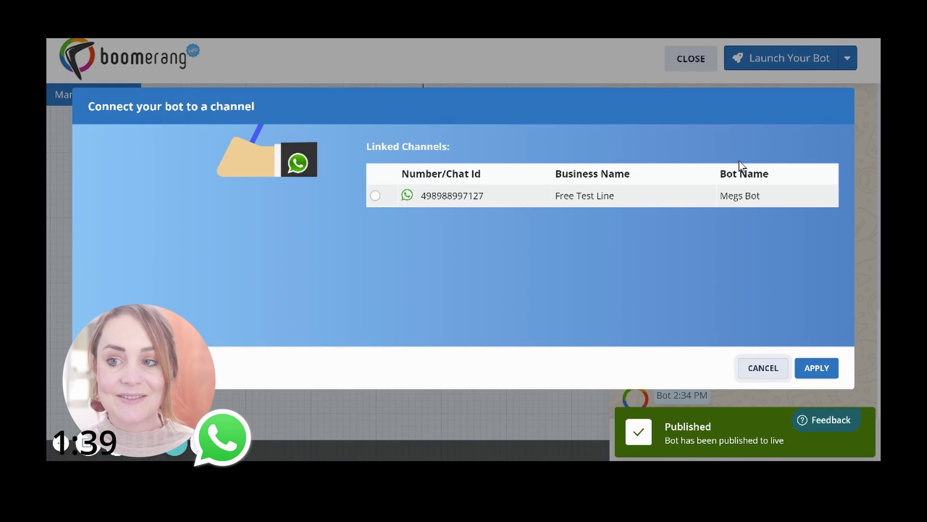
pyautogui.click(375, 196)
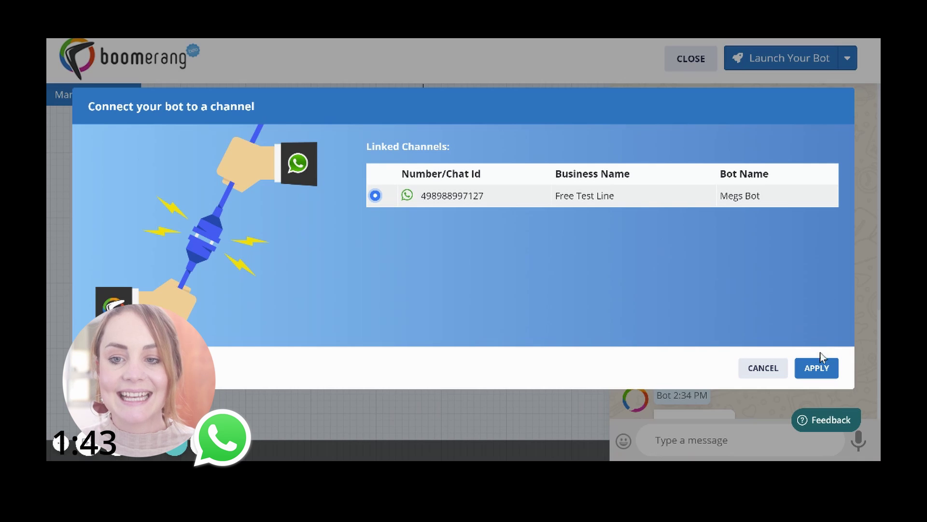
pyautogui.click(820, 369)
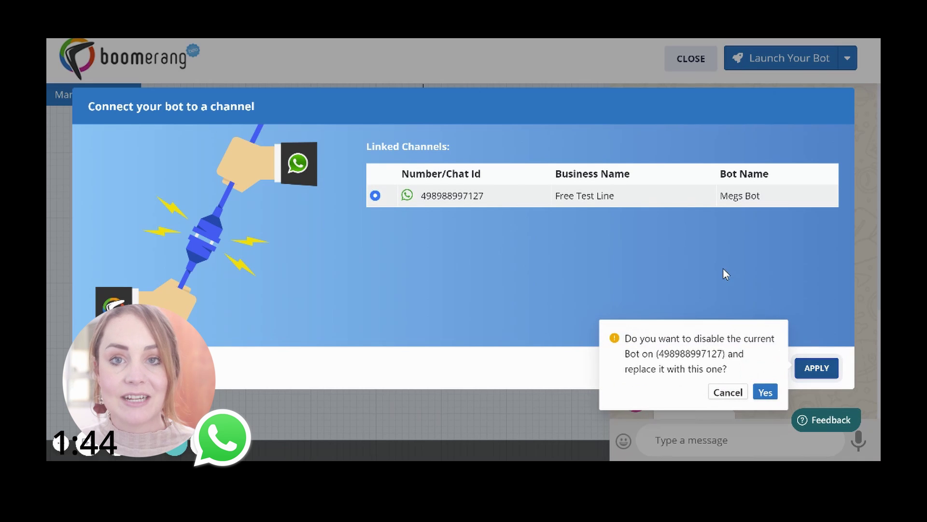
pyautogui.click(767, 395)
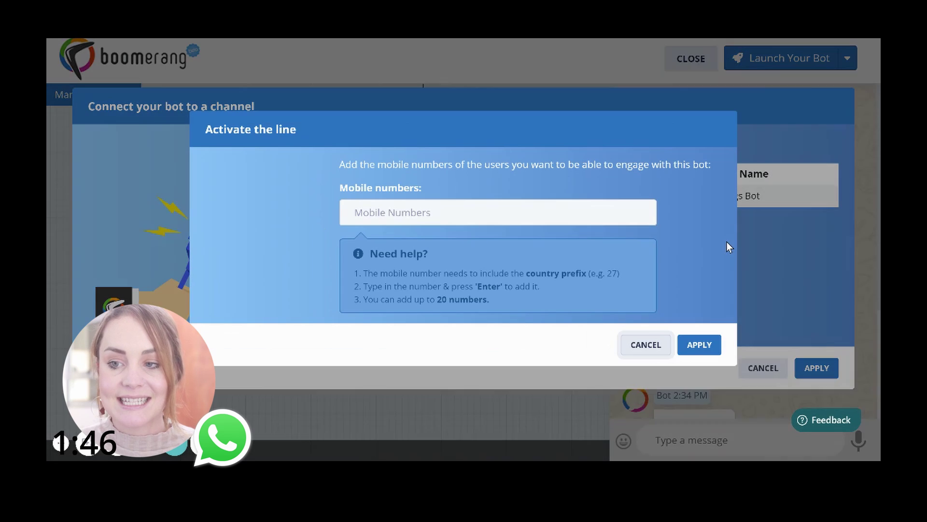
# - Add the tester's mobile number to the allowed testers list
pyautogui.click(445, 219)
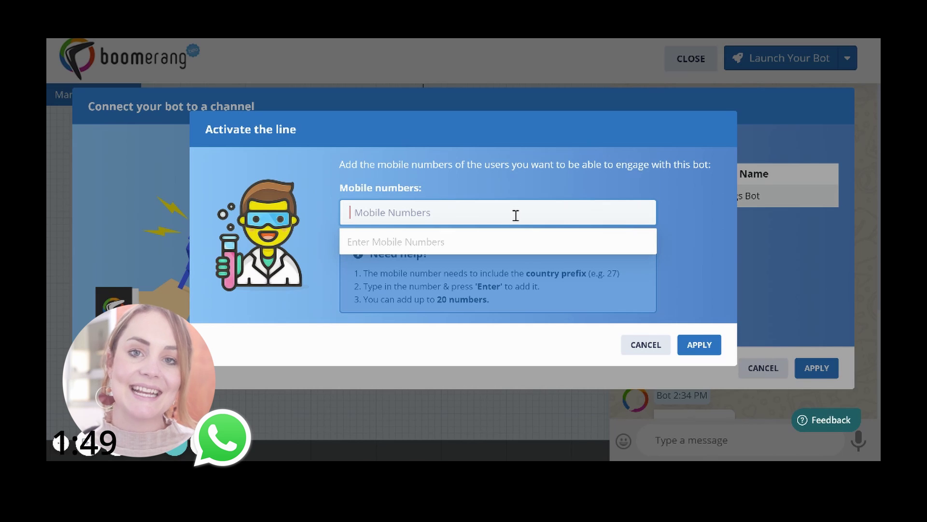
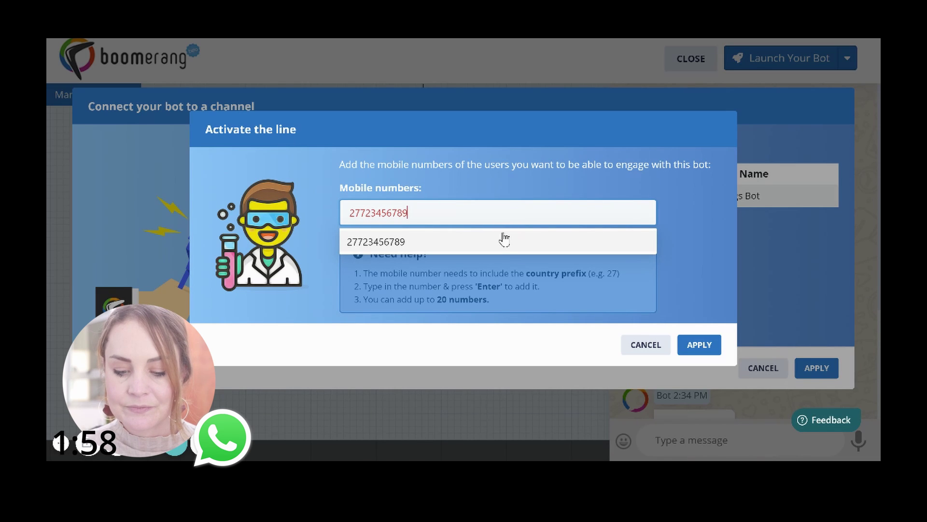
pyautogui.click(504, 239)
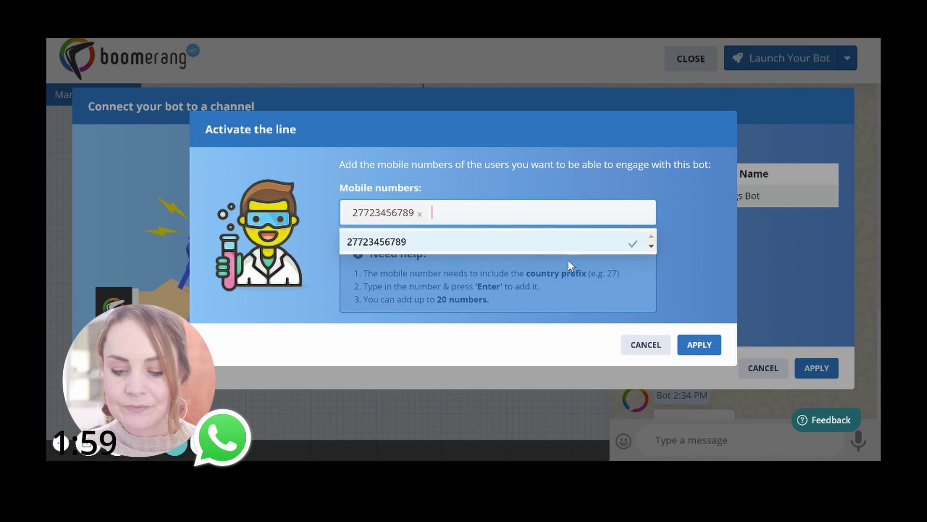
pyautogui.click(718, 292)
# - Finish activating the line, then upload Nike_2020 as a media message before the text message
pyautogui.click(701, 345)
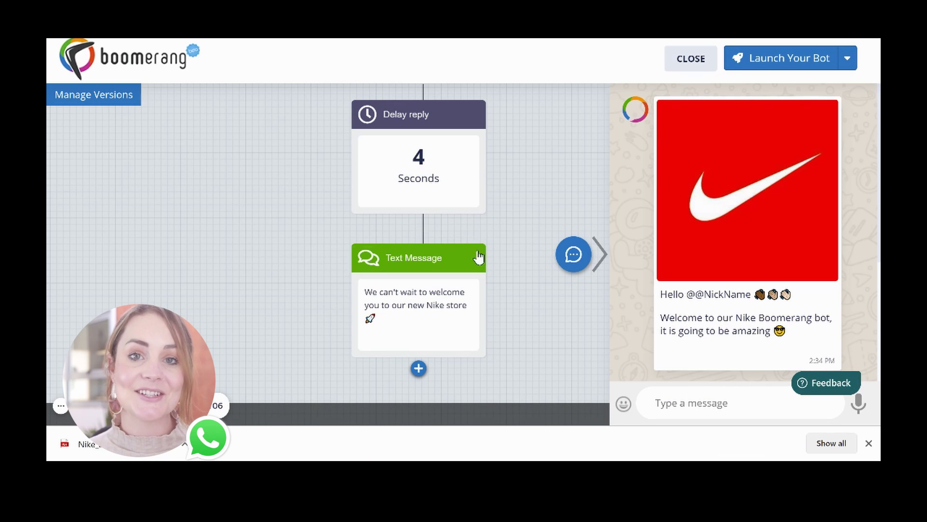
pyautogui.moveTo(483, 263)
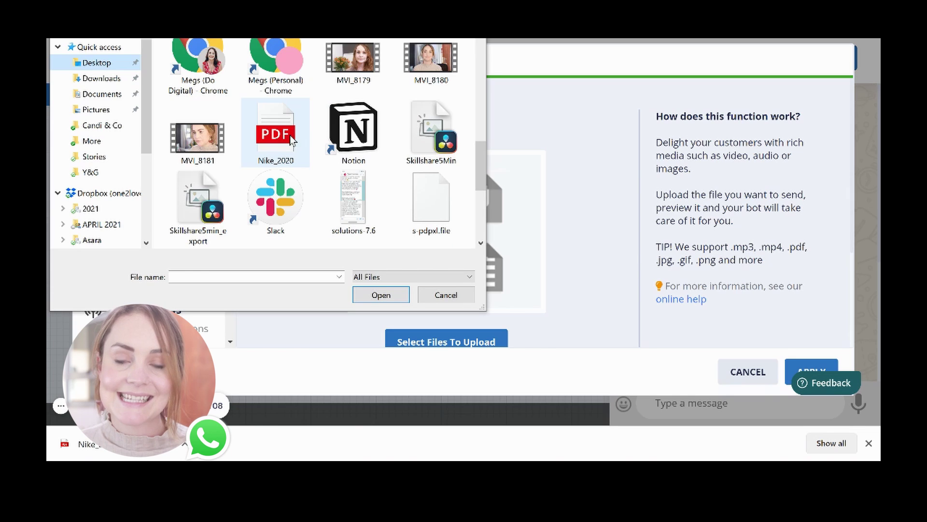
pyautogui.doubleClick(290, 136)
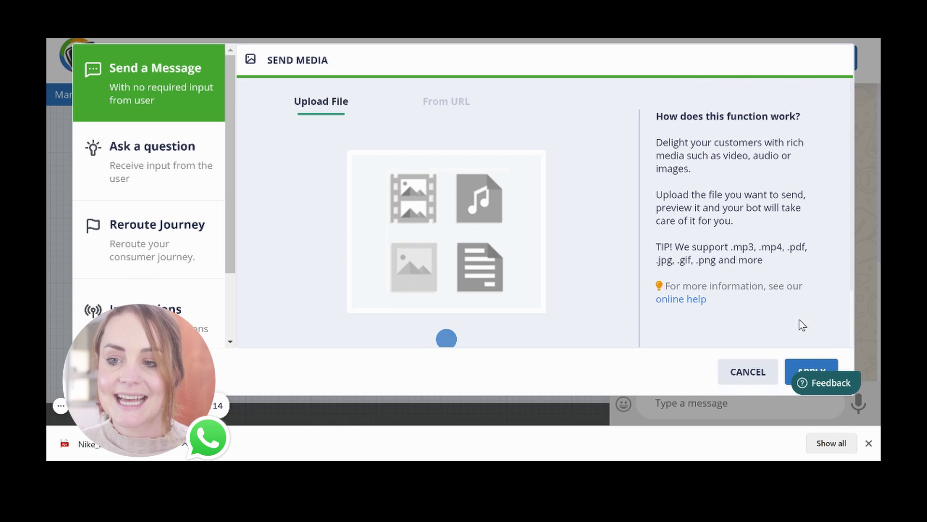
pyautogui.scroll(-3, 799, 327)
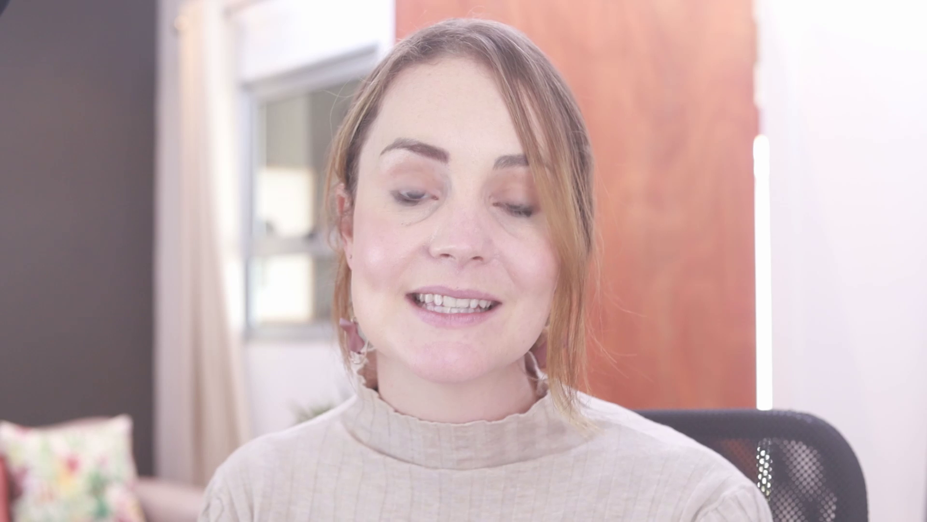
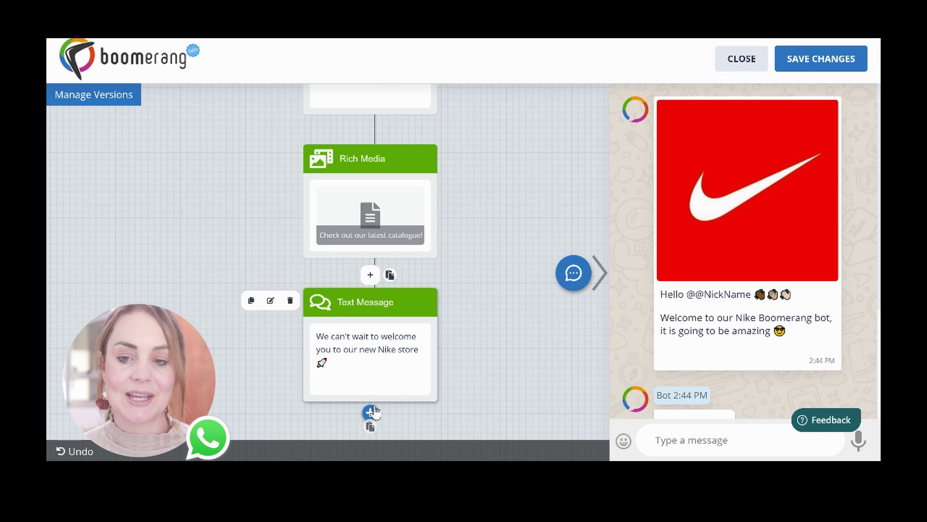
# - Browse the Send a Message, Ask a question and Reroute Journey block types, then save the Nike bot
pyautogui.click(370, 275)
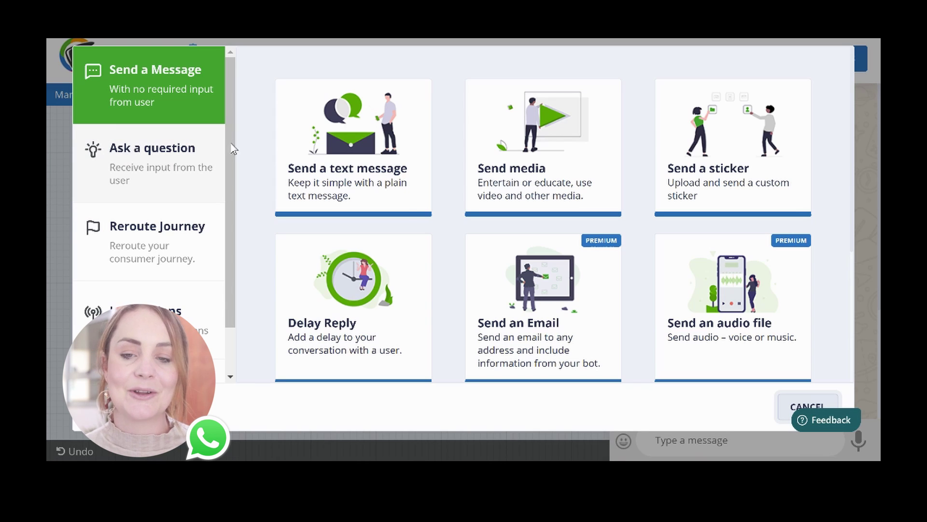
pyautogui.click(214, 188)
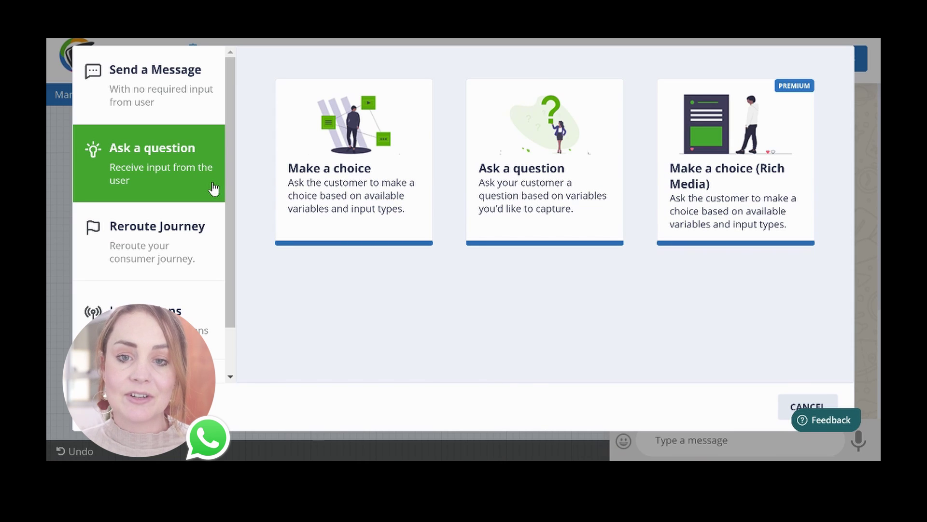
pyautogui.click(195, 233)
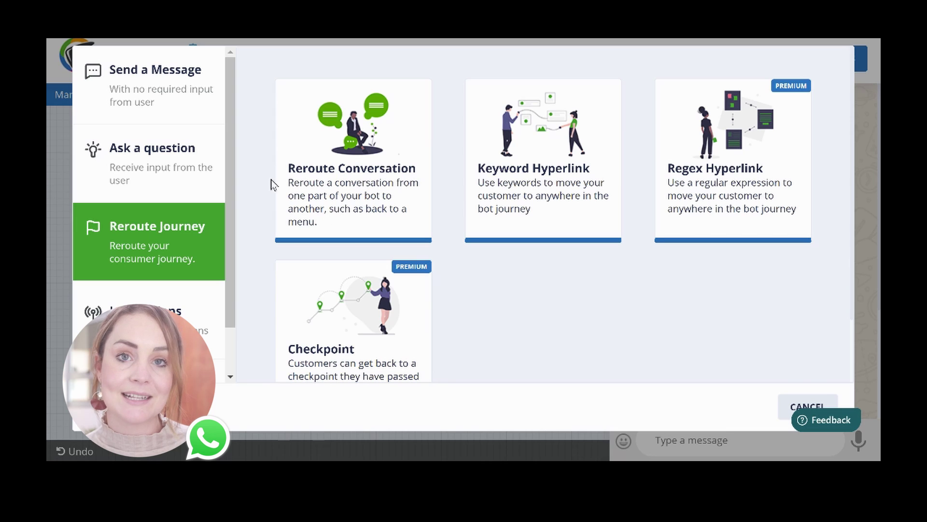
pyautogui.click(189, 114)
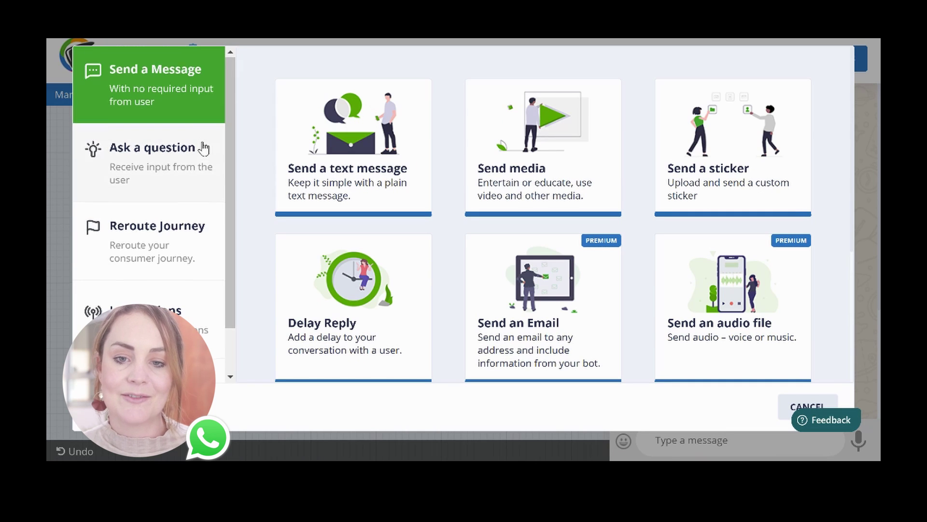
pyautogui.scroll(-2, 201, 145)
pyautogui.click(763, 62)
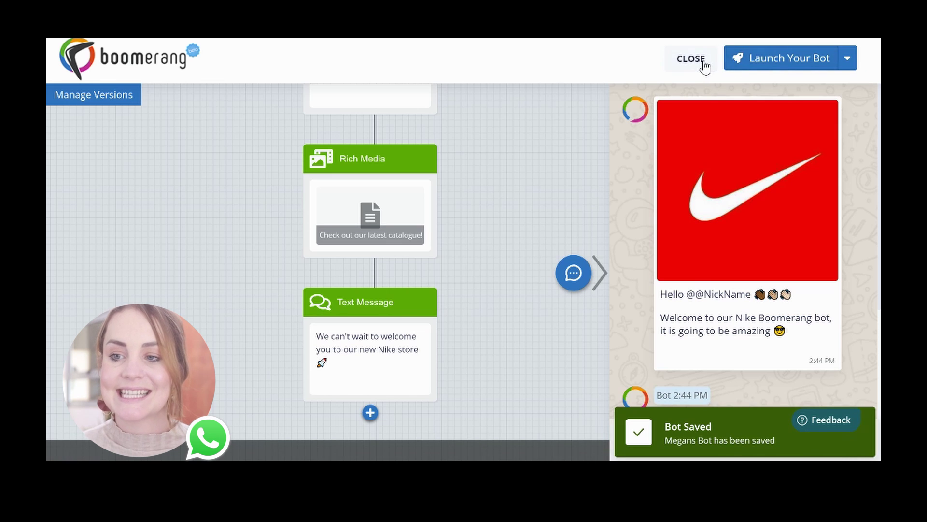
# - Close the Nike bot's flow editor and start a new bot from the bots list
pyautogui.click(703, 62)
pyautogui.click(819, 136)
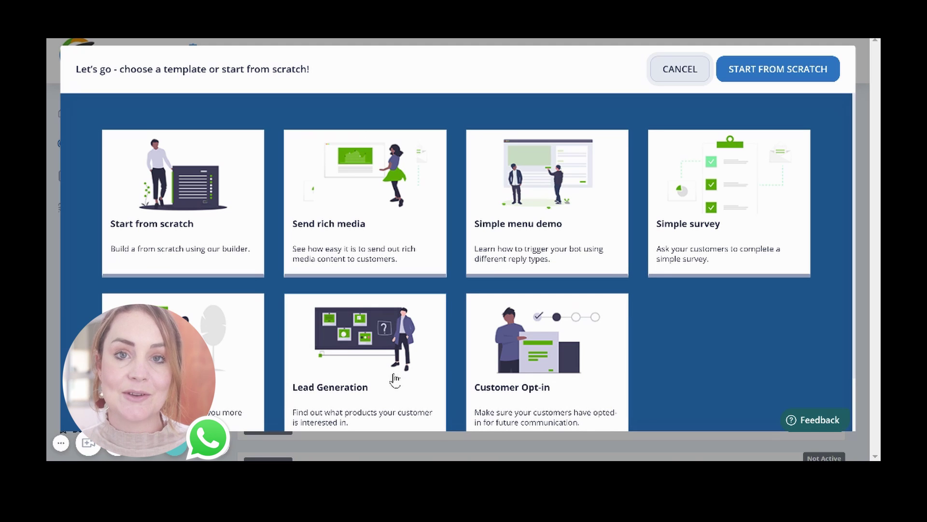
# - Create a bot from the Lead Generation template and pan through its User Input, Set a Variable and Reroute blocks
pyautogui.click(360, 378)
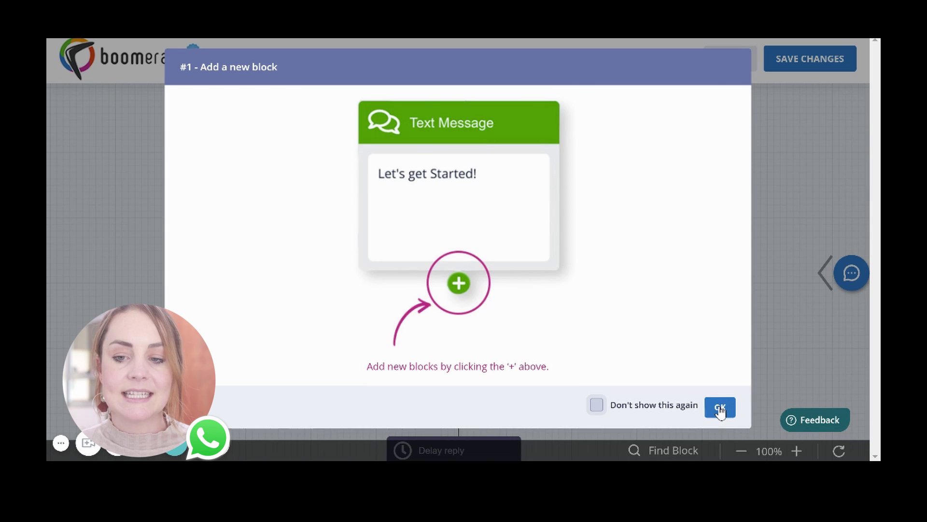
pyautogui.click(720, 408)
pyautogui.scroll(-7, 584, 380)
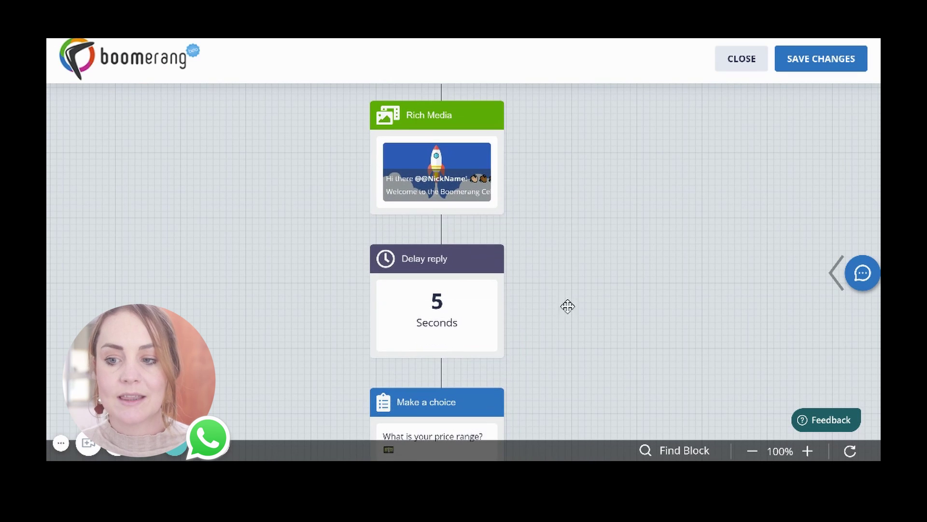
pyautogui.moveTo(579, 283); pyautogui.dragTo(578, 184)
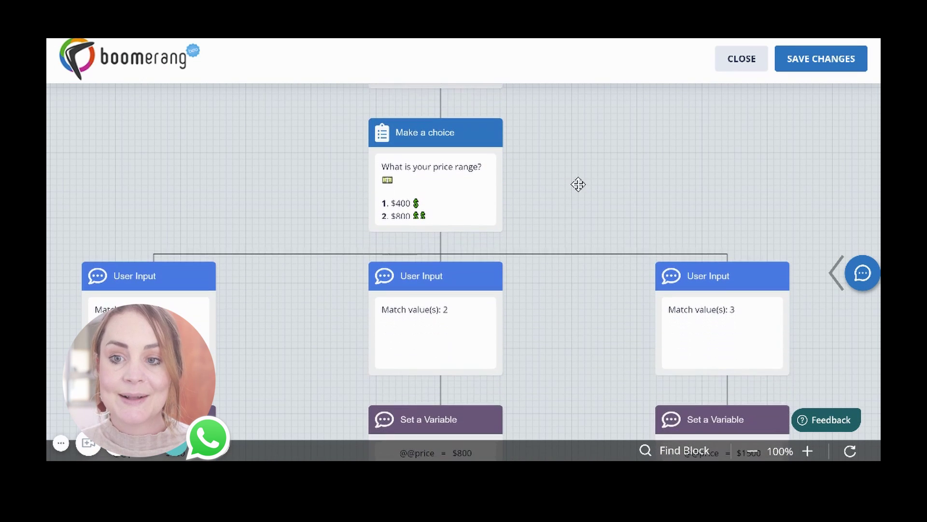
pyautogui.moveTo(584, 335); pyautogui.dragTo(588, 287)
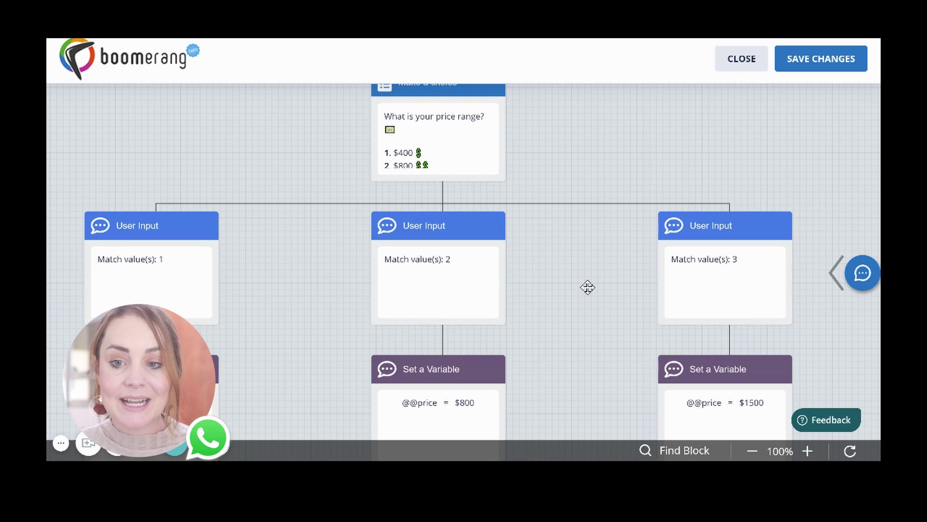
pyautogui.moveTo(589, 344); pyautogui.dragTo(585, 208)
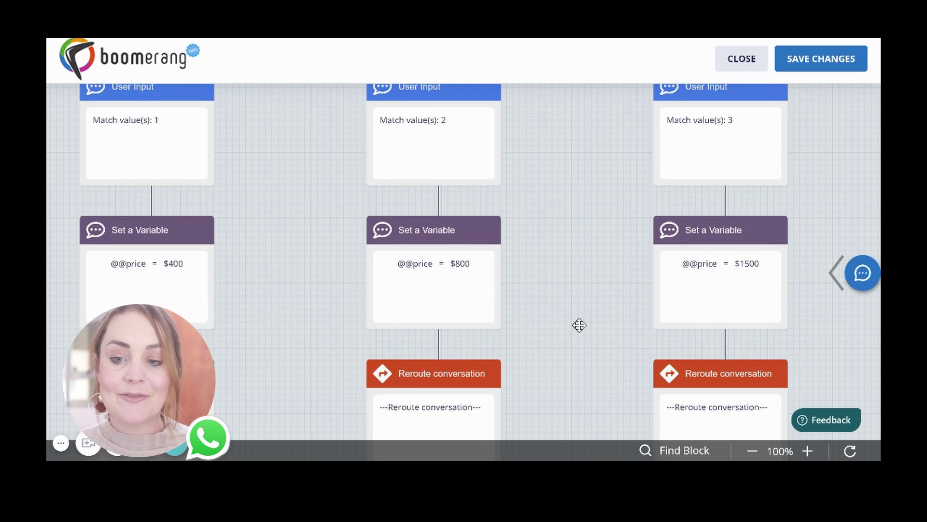
pyautogui.moveTo(578, 344); pyautogui.dragTo(567, 166)
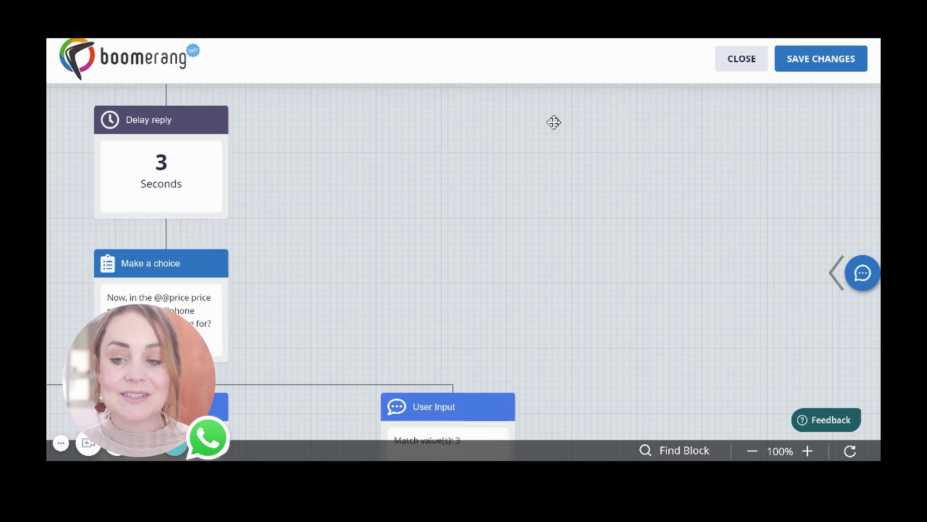
# - Pan further down past Delay reply, Text Message and Rich Media to the call-back message
pyautogui.moveTo(465, 284); pyautogui.dragTo(716, 186)
pyautogui.moveTo(544, 355); pyautogui.dragTo(540, 218)
pyautogui.moveTo(526, 325)
pyautogui.mouseDown()
pyautogui.moveTo(531, 145)
pyautogui.moveTo(549, 245)
pyautogui.moveTo(557, 169)
pyautogui.mouseUp()
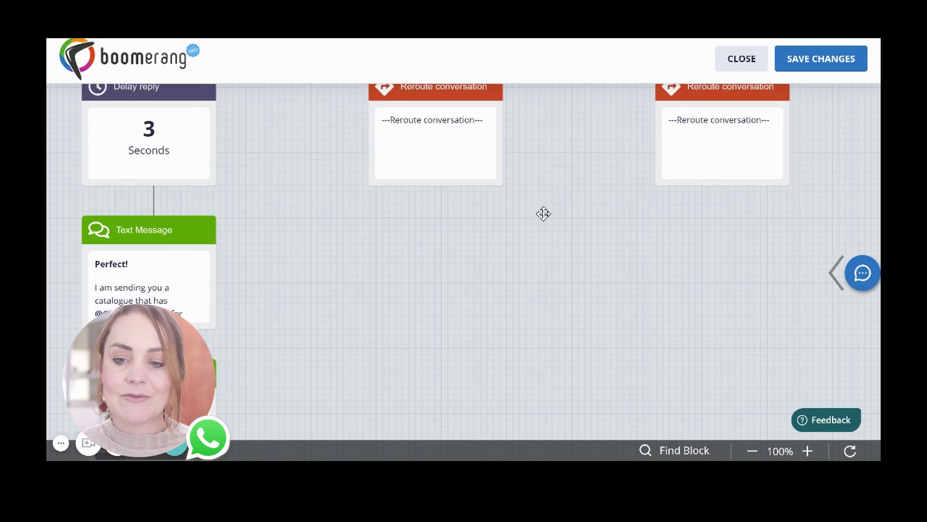
pyautogui.moveTo(496, 363); pyautogui.dragTo(509, 248)
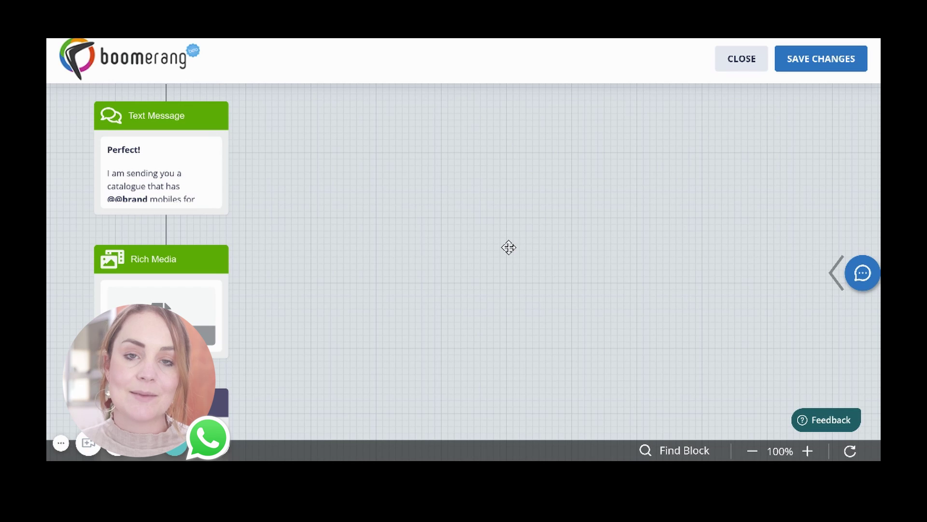
pyautogui.moveTo(450, 292); pyautogui.dragTo(443, 118)
pyautogui.moveTo(383, 248); pyautogui.dragTo(389, 169)
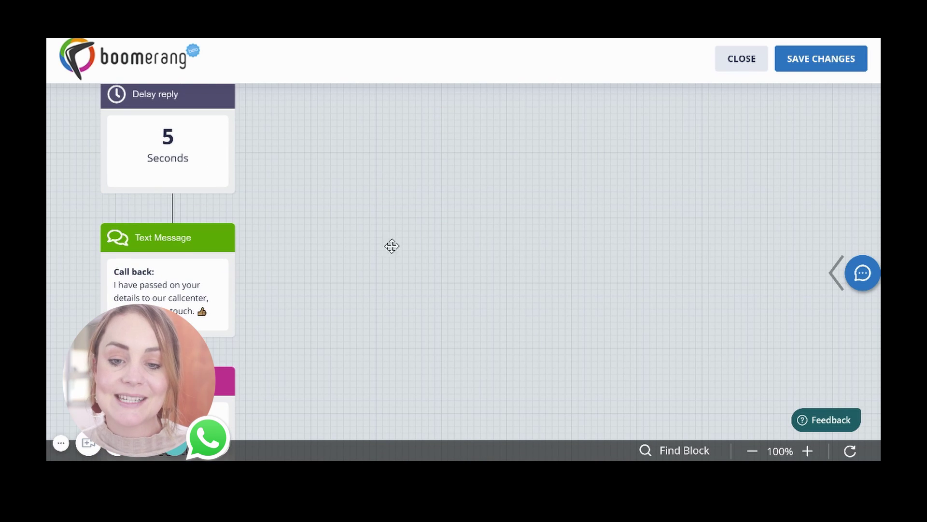